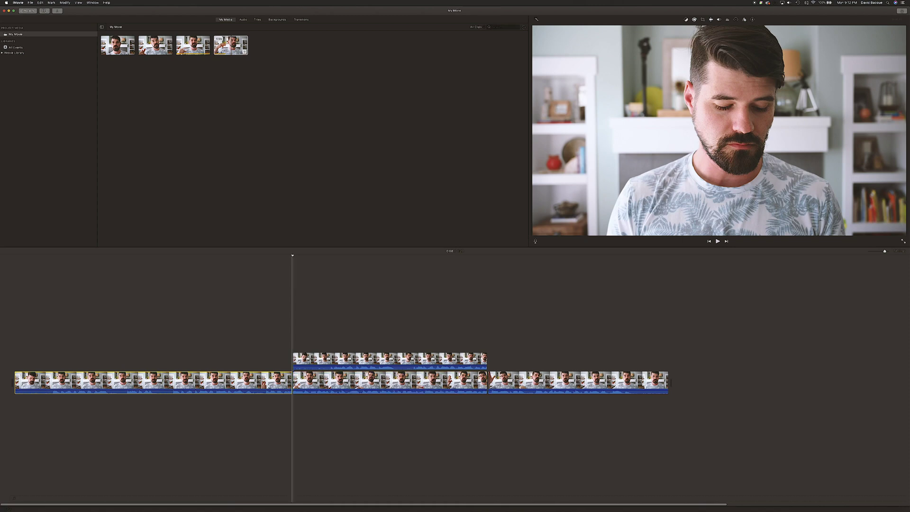
# Split the main clip, delete and restore the middle piece, and slide the overlay clip earlier
pyautogui.press('space')
pyautogui.press('Delete')
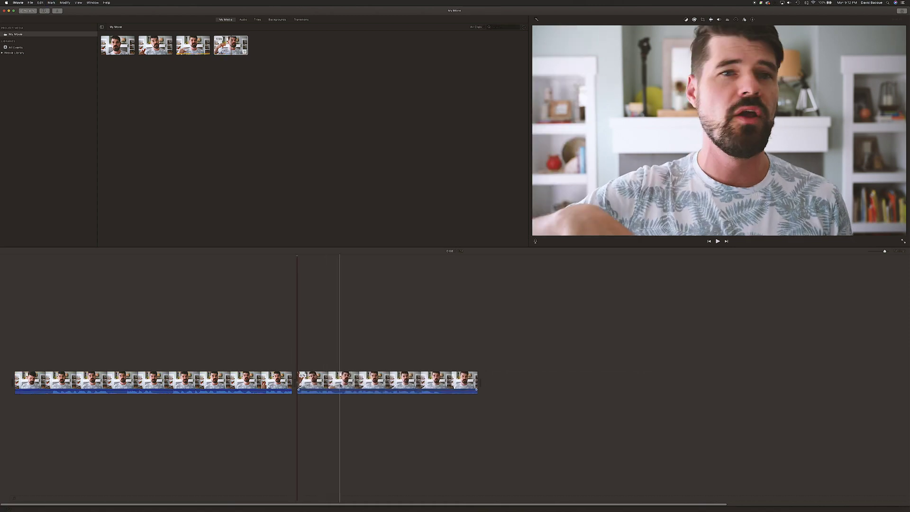
pyautogui.press('super+z')
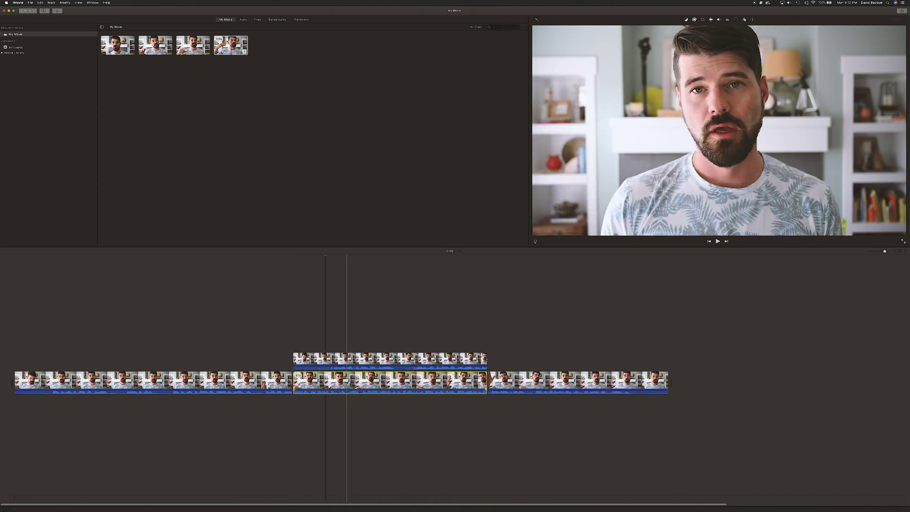
pyautogui.click(368, 381)
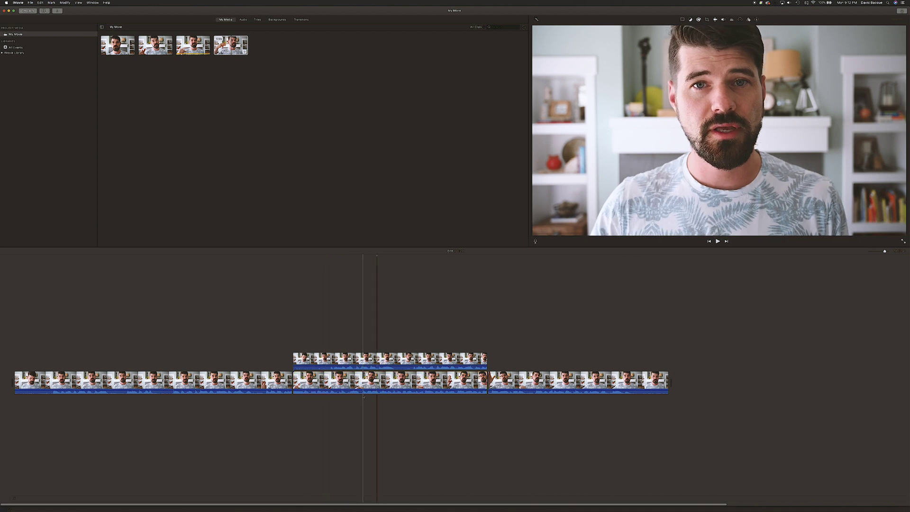
pyautogui.moveTo(381, 359); pyautogui.dragTo(328, 359)
# Undo the last edit and add Bit_Coin.mp3 from Downloads as background music beneath the clips
pyautogui.click(328, 382)
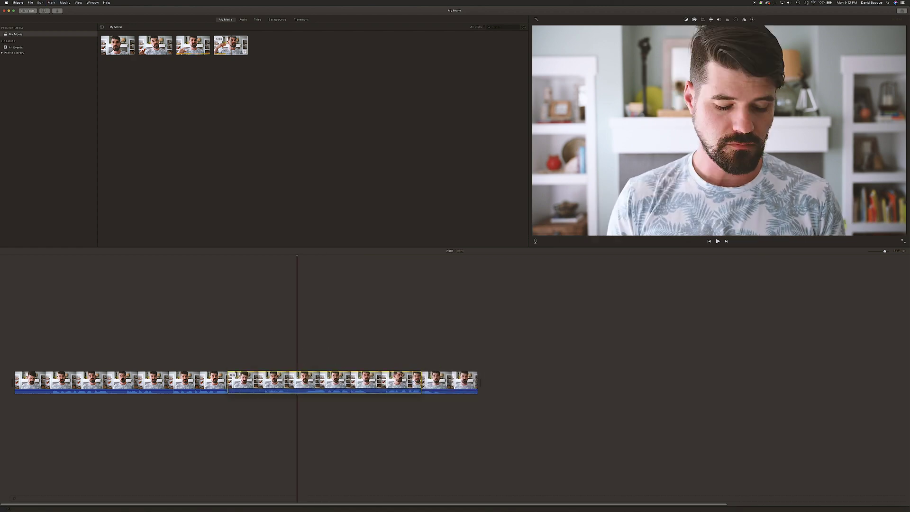
pyautogui.press('super+z')
pyautogui.press('super+z')
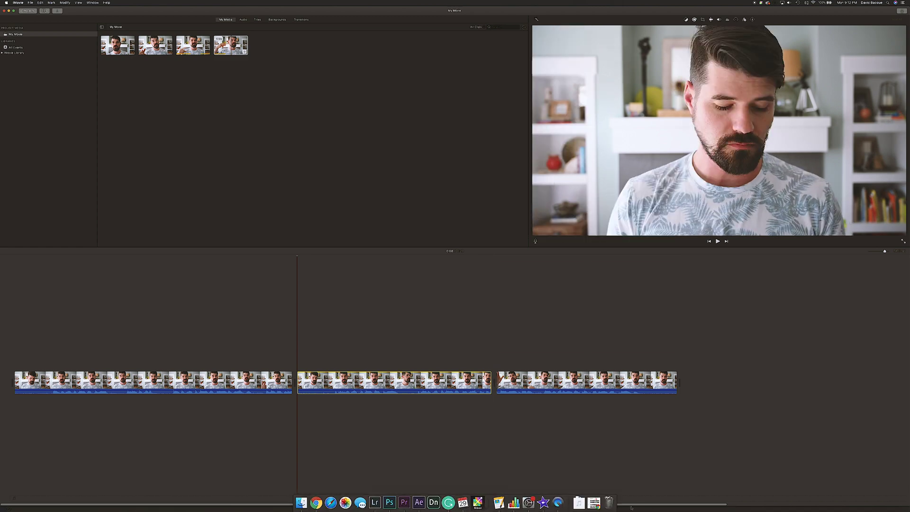
pyautogui.click(593, 502)
pyautogui.moveTo(598, 467); pyautogui.dragTo(8, 399)
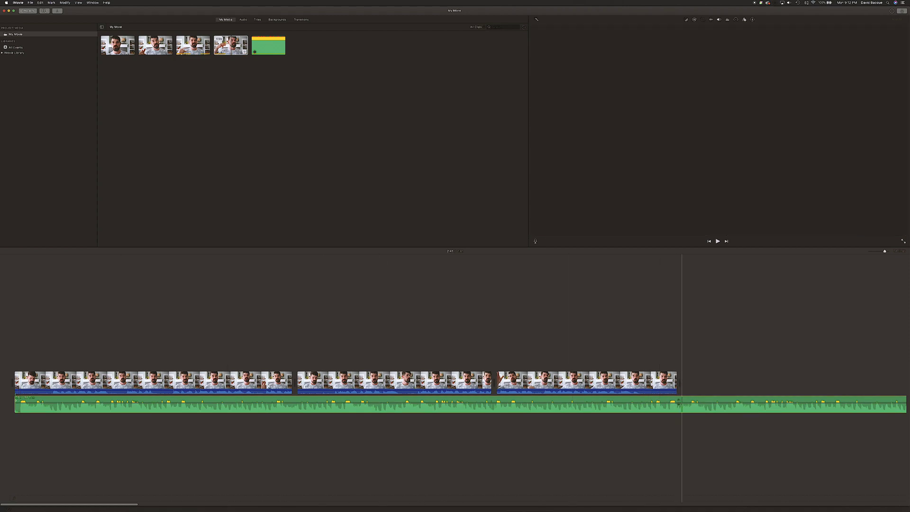
# Delete the music overhanging the last clip and name the project 'Square Movie'
pyautogui.click(695, 401)
pyautogui.press('Delete')
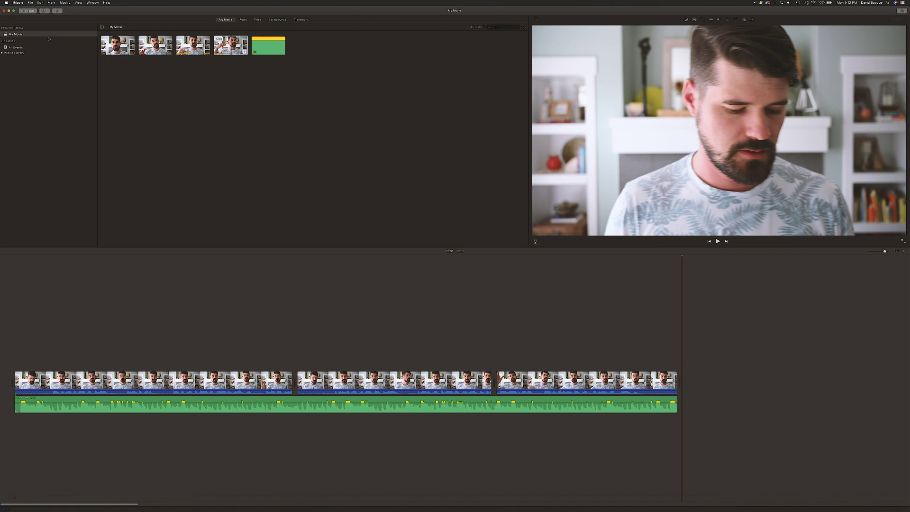
pyautogui.click(31, 11)
pyautogui.write('Sa')
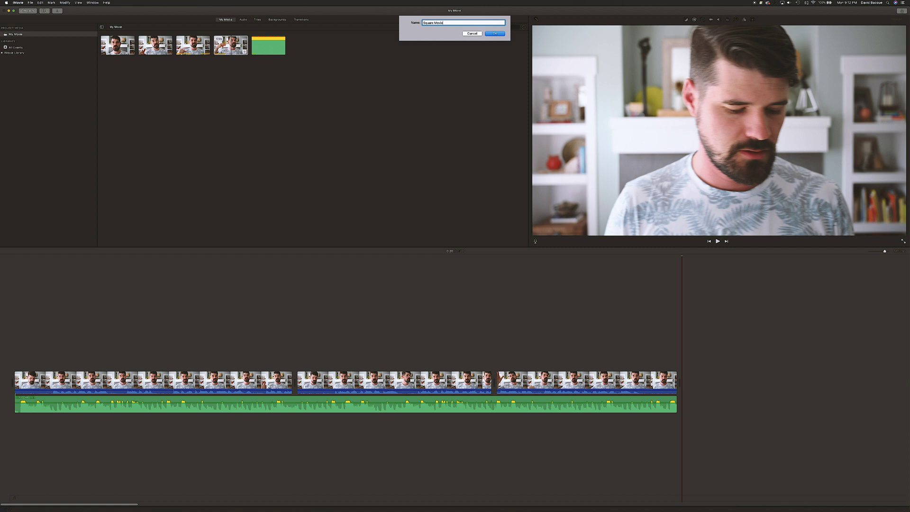
pyautogui.write('uare Movie')
pyautogui.press('Return')
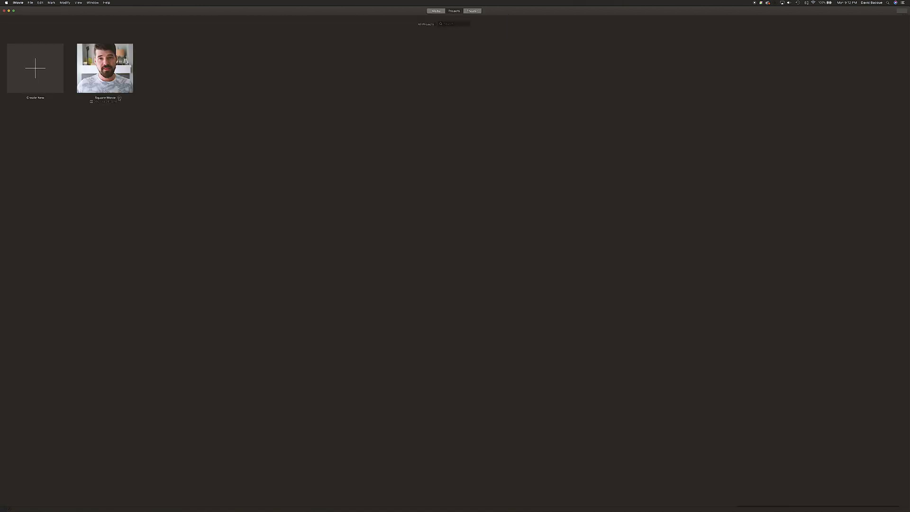
# Start a File export of Square Movie with 720p resolution and Low quality
pyautogui.click(120, 98)
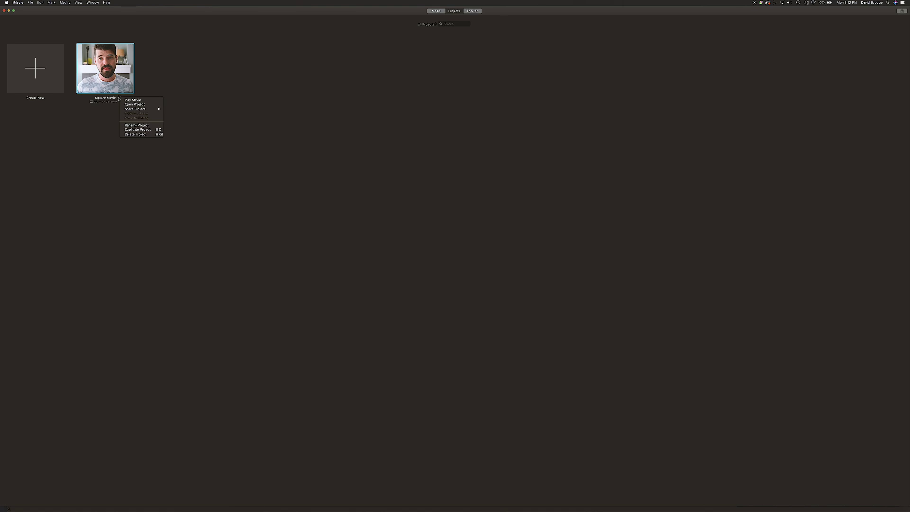
pyautogui.moveTo(152, 109)
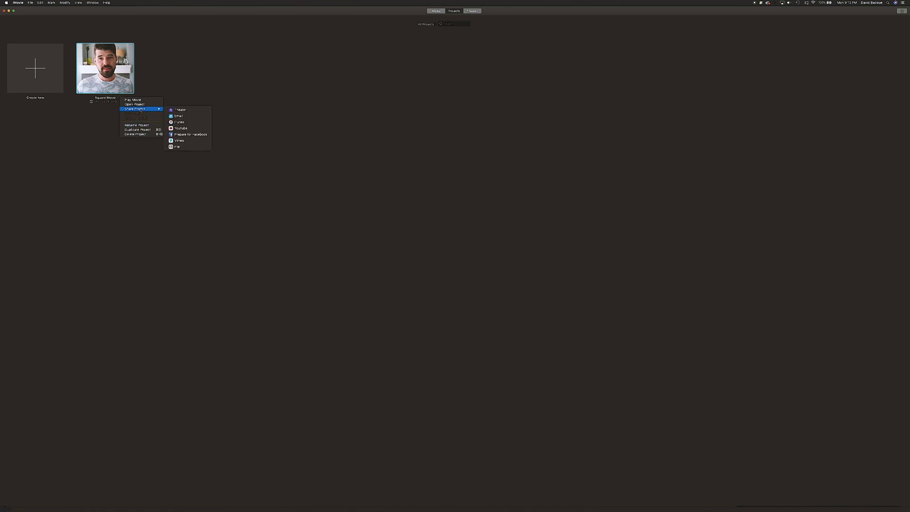
pyautogui.click(180, 147)
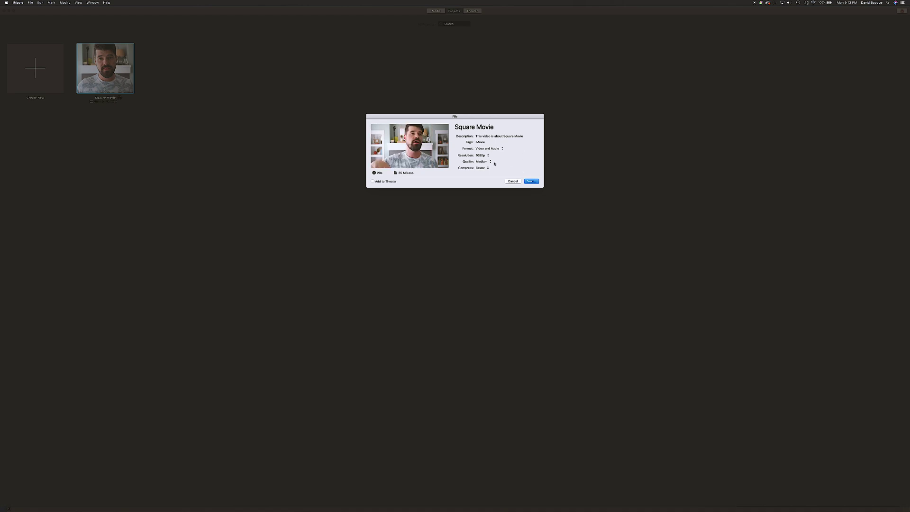
pyautogui.click(485, 157)
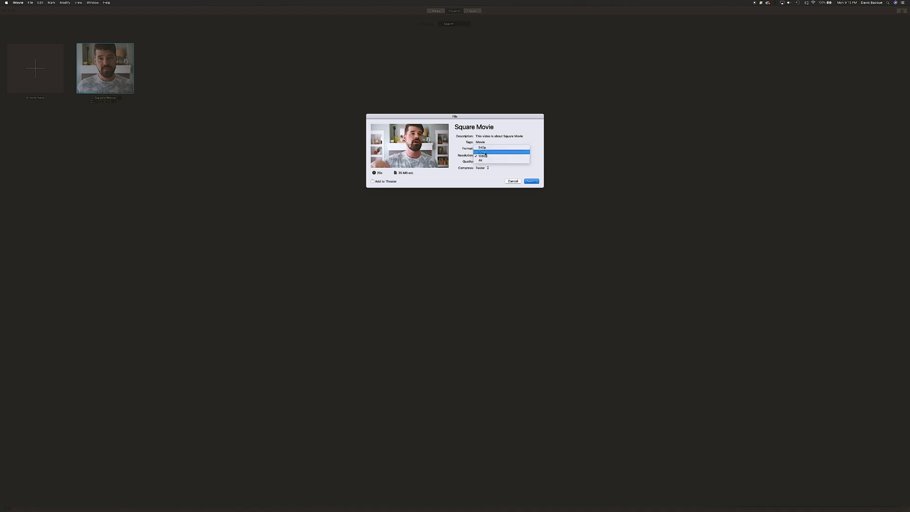
pyautogui.click(485, 152)
pyautogui.click(481, 163)
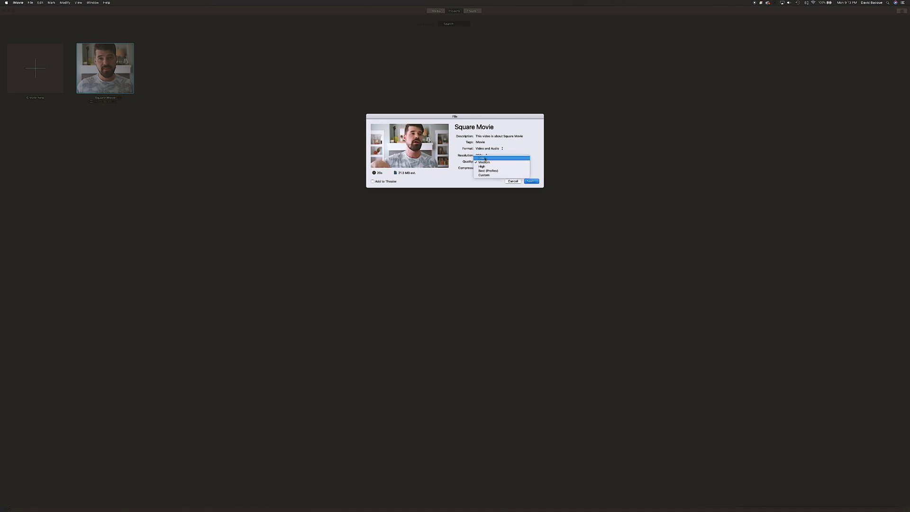
pyautogui.click(483, 156)
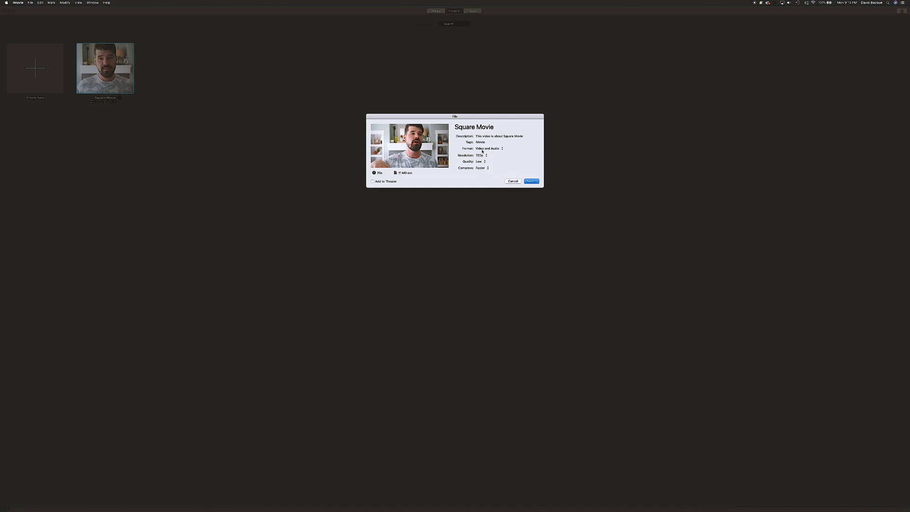
pyautogui.click(479, 155)
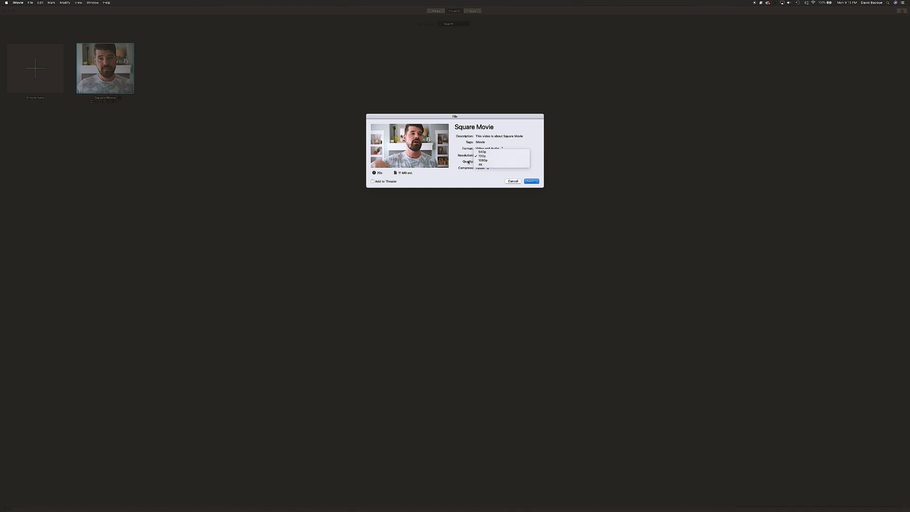
pyautogui.click(468, 161)
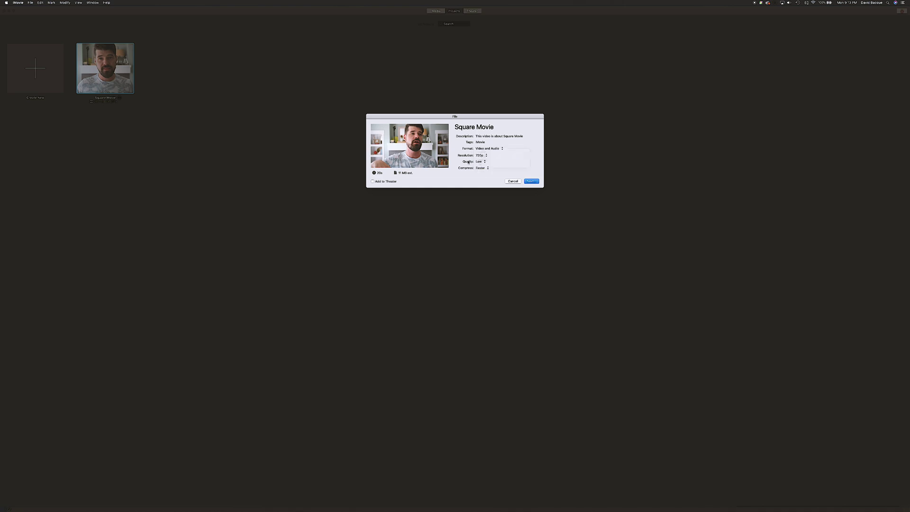
# Save the exported Square Movie file into the Imovie and Keynote folder
pyautogui.click(530, 182)
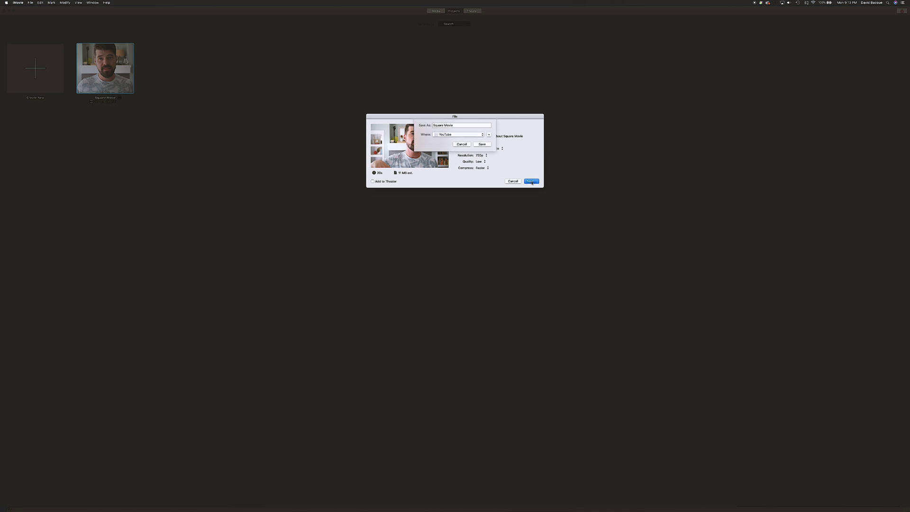
pyautogui.click(450, 135)
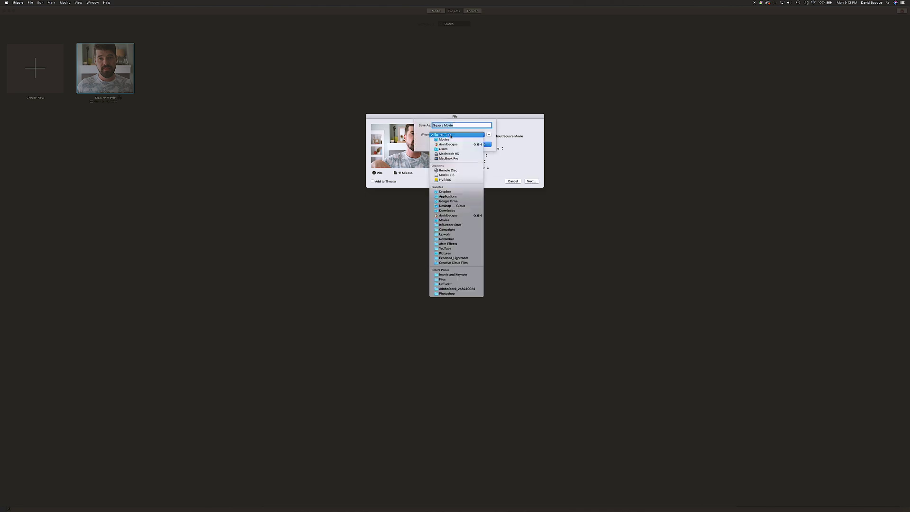
pyautogui.click(453, 274)
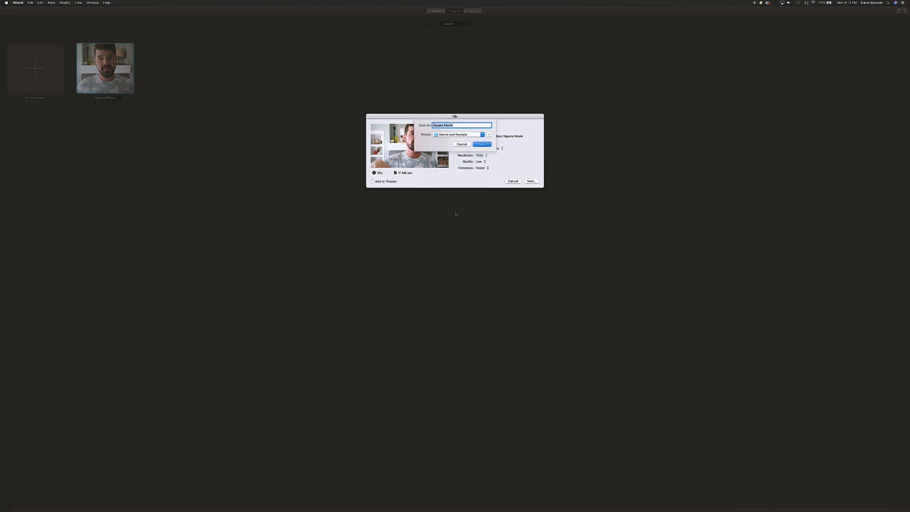
pyautogui.click(482, 144)
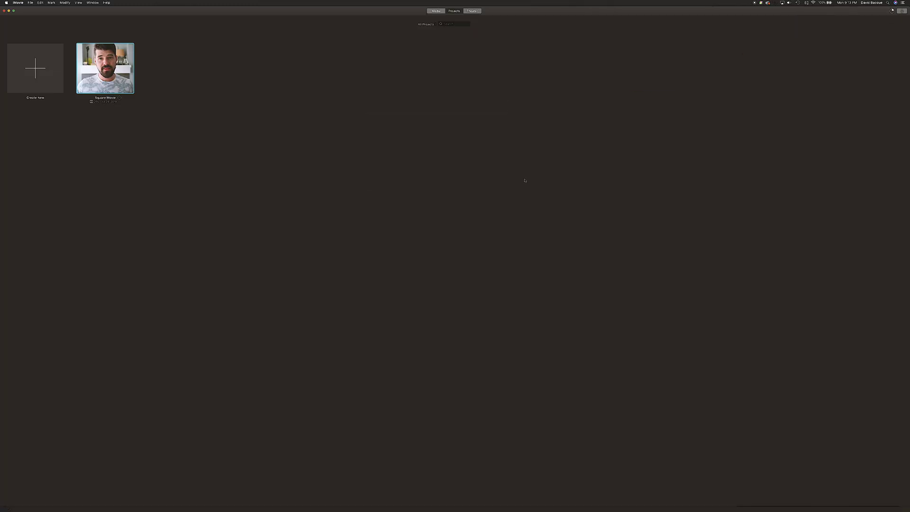
pyautogui.moveTo(566, 505)
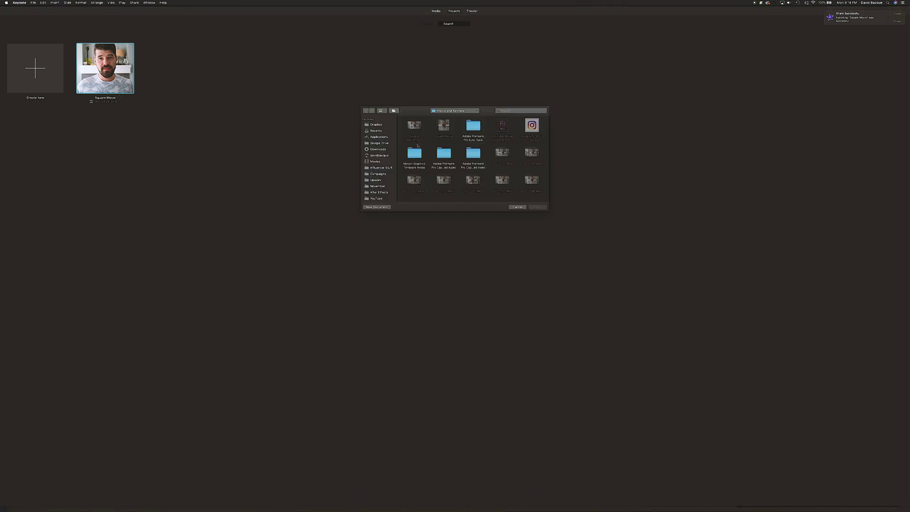
# Create a White-theme presentation, delete its title and subtitle boxes, and enlarge the window
pyautogui.click(376, 207)
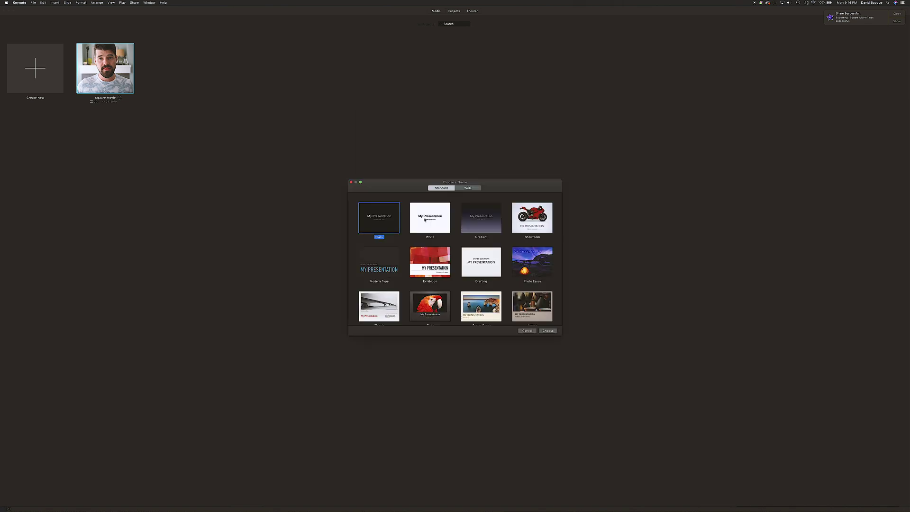
pyautogui.doubleClick(425, 220)
pyautogui.click(450, 248)
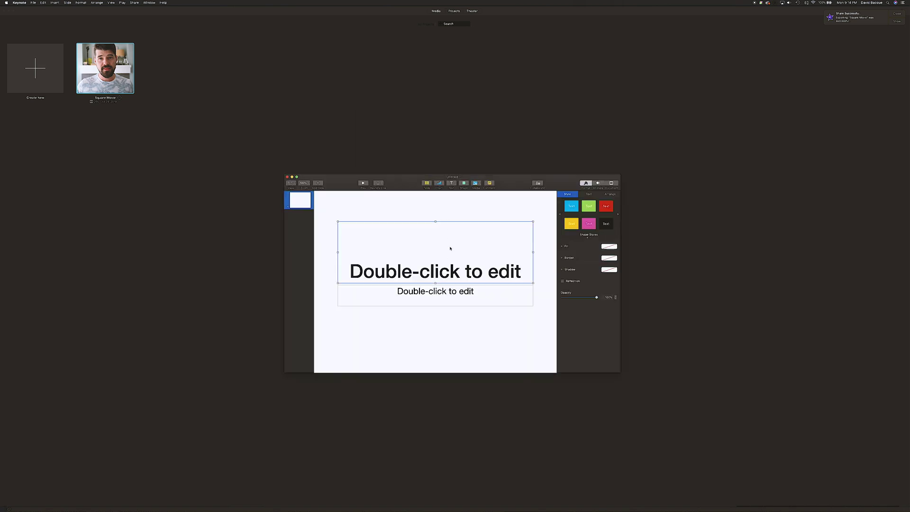
pyautogui.press('Delete')
pyautogui.click(431, 305)
pyautogui.press('Delete')
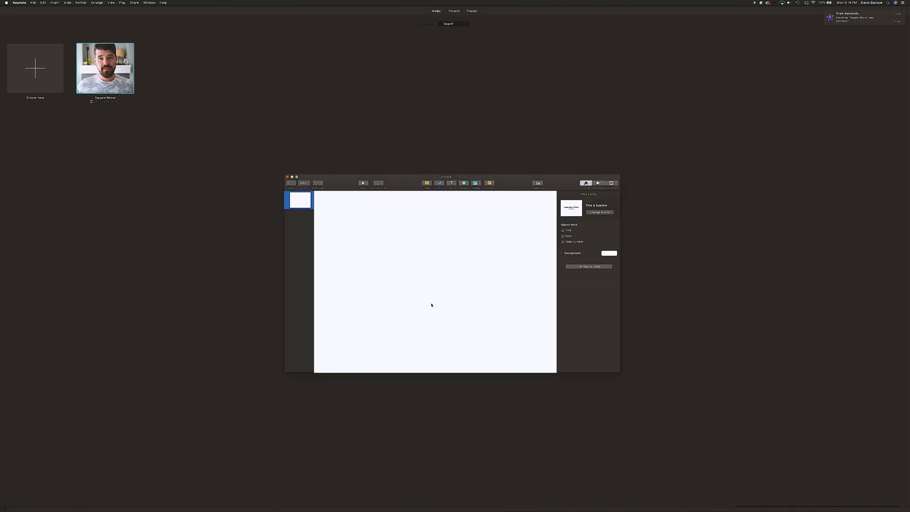
pyautogui.moveTo(284, 175); pyautogui.dragTo(126, 51)
pyautogui.moveTo(618, 374); pyautogui.dragTo(753, 466)
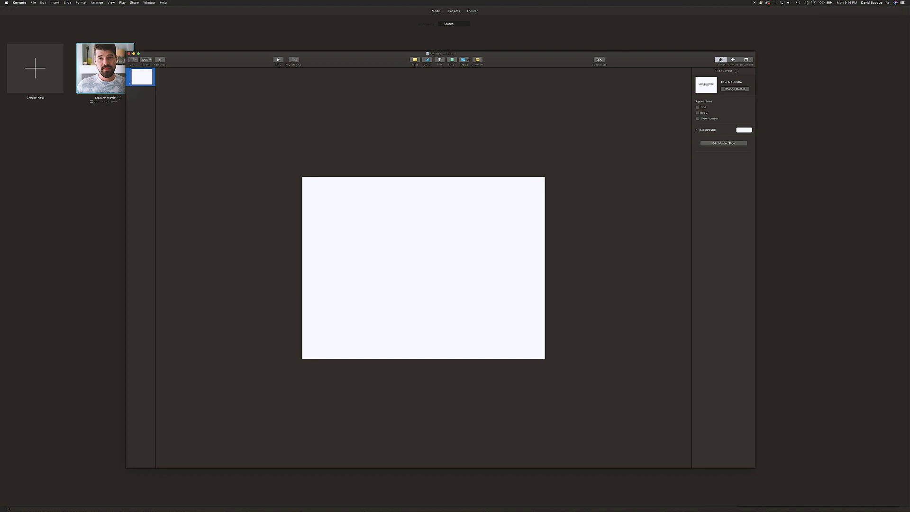
# Give the slide a custom 1080 × 1080 size in the Document inspector
pyautogui.click(747, 60)
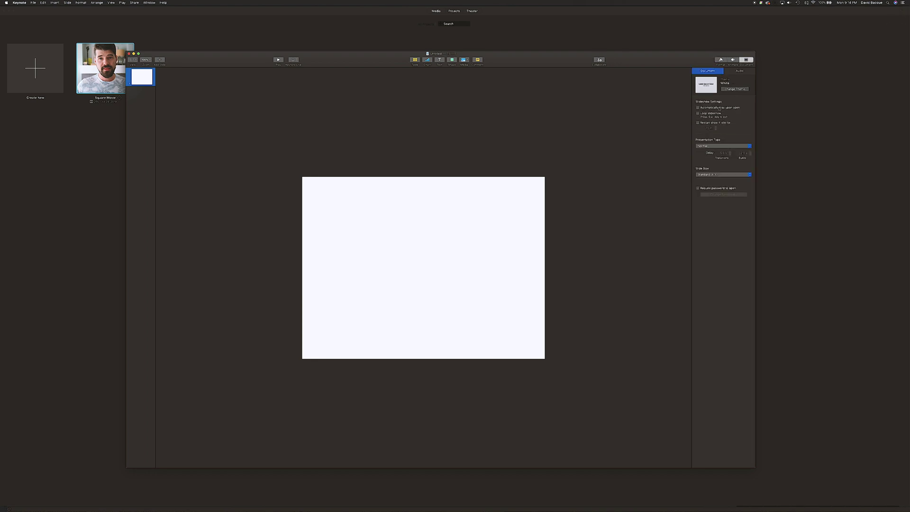
pyautogui.click(711, 175)
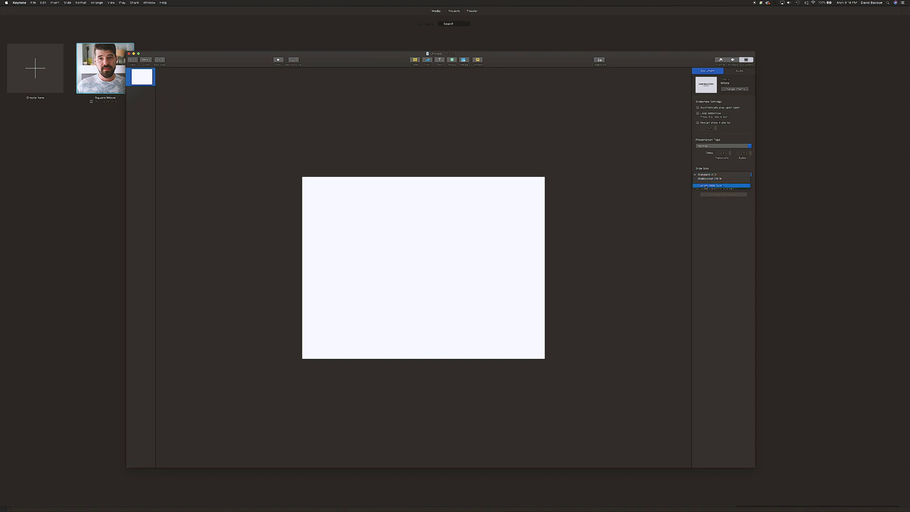
pyautogui.click(706, 185)
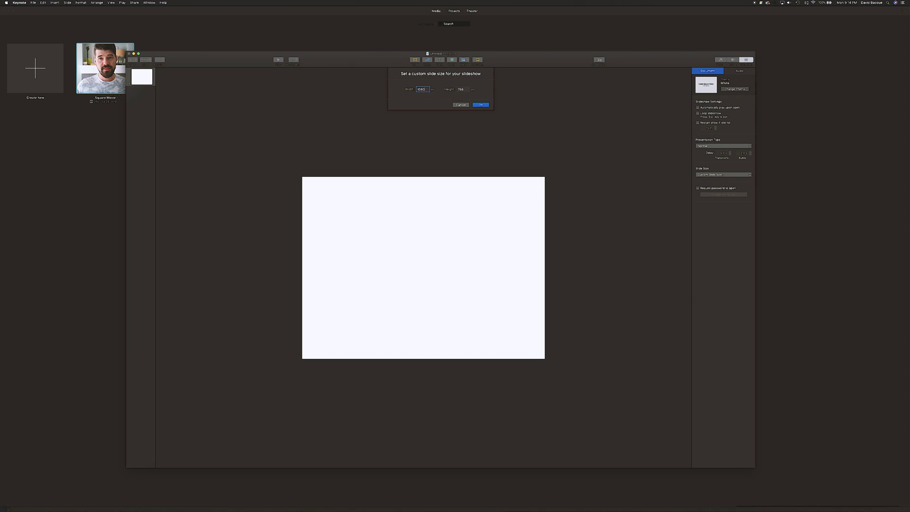
pyautogui.doubleClick(462, 90)
pyautogui.write('1080')
pyautogui.click(481, 106)
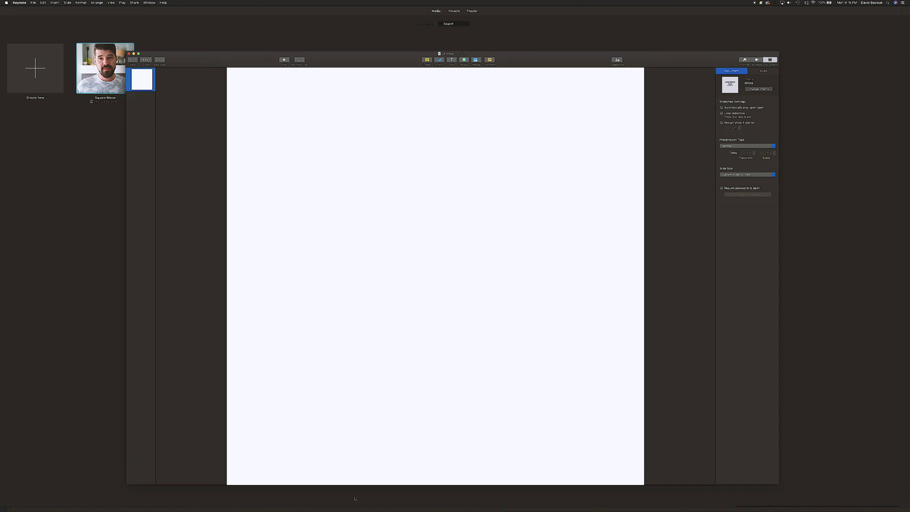
# Drag Square Movie.mp4 from Finder onto the slide and align it with the left edge
pyautogui.moveTo(306, 508)
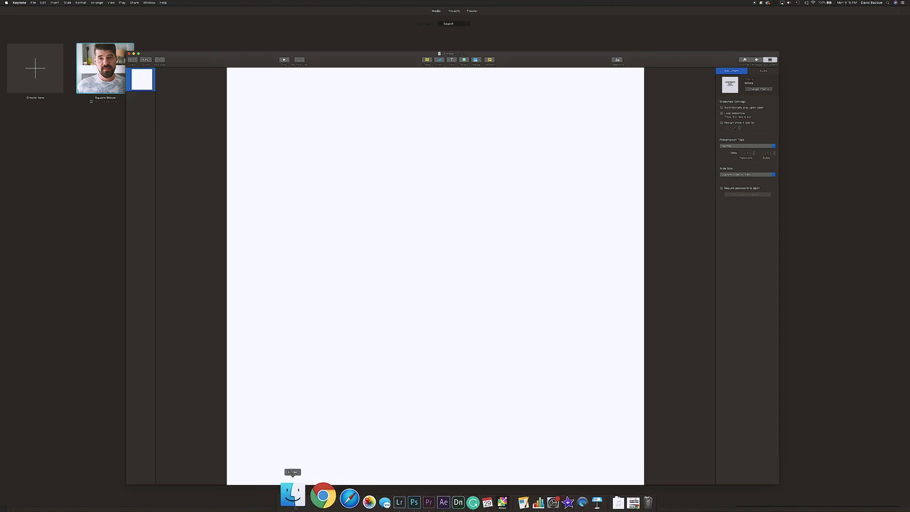
pyautogui.click(295, 506)
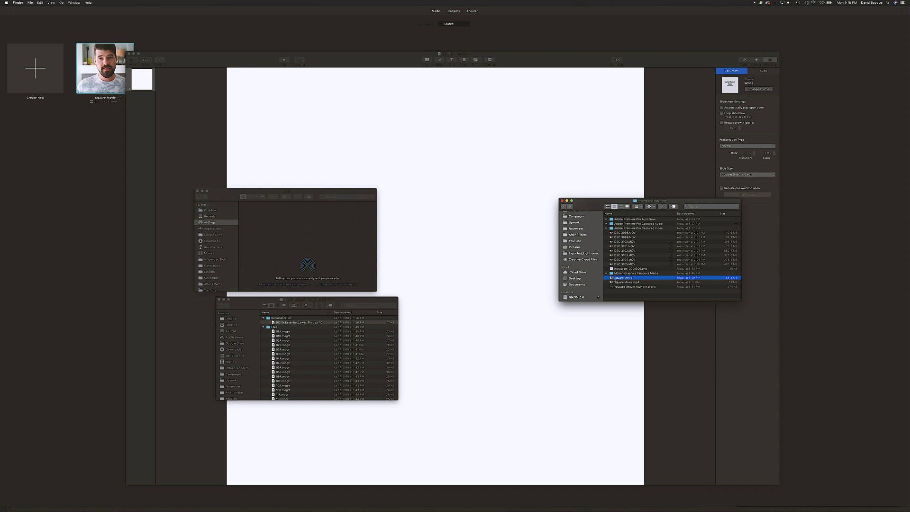
pyautogui.moveTo(625, 282); pyautogui.dragTo(496, 264)
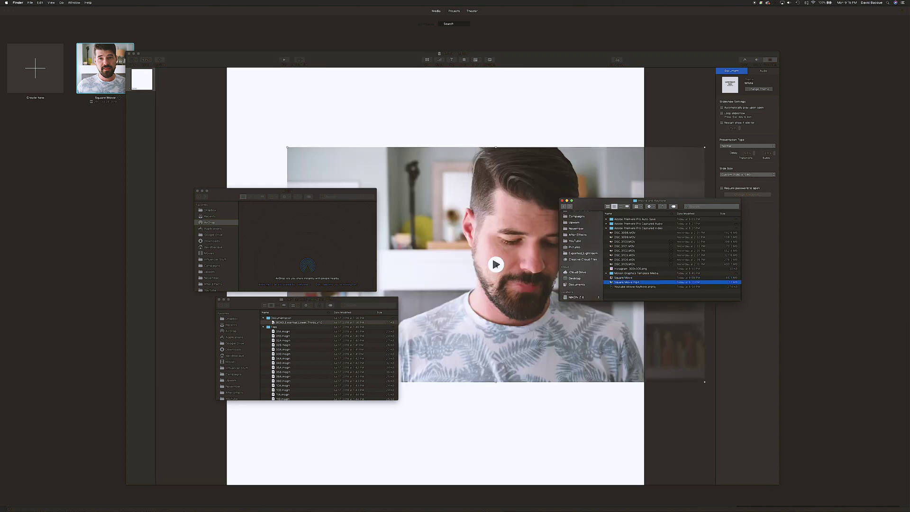
pyautogui.click(496, 264)
pyautogui.moveTo(512, 332); pyautogui.dragTo(471, 341)
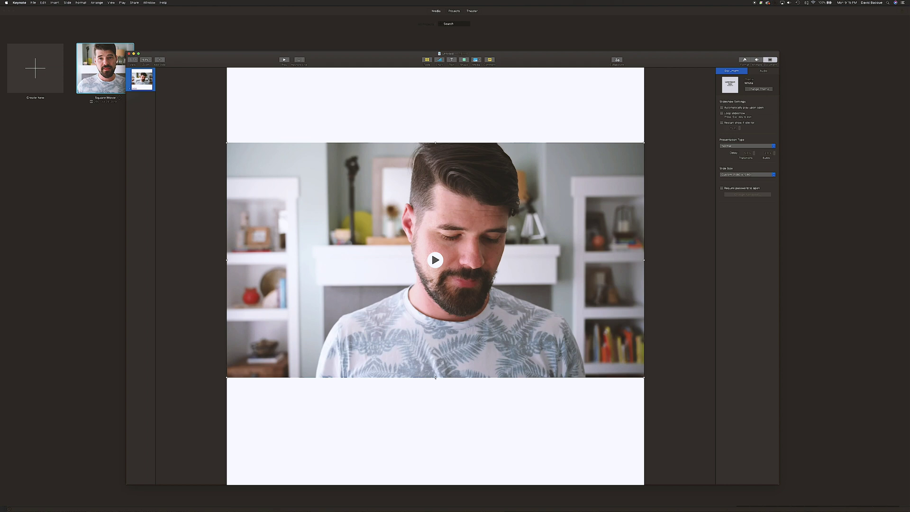
# Stretch the video to cover the square slide, then play and pause it to preview
pyautogui.moveTo(435, 377); pyautogui.dragTo(430, 483)
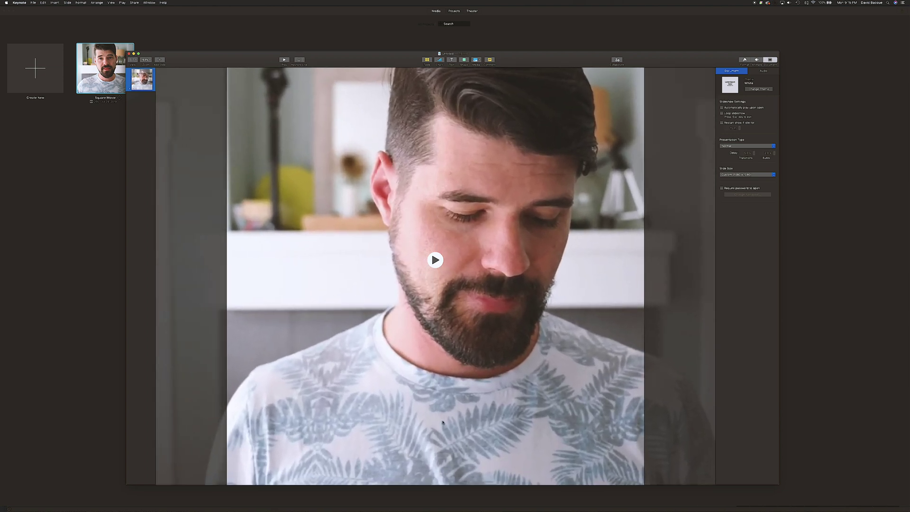
pyautogui.click(436, 262)
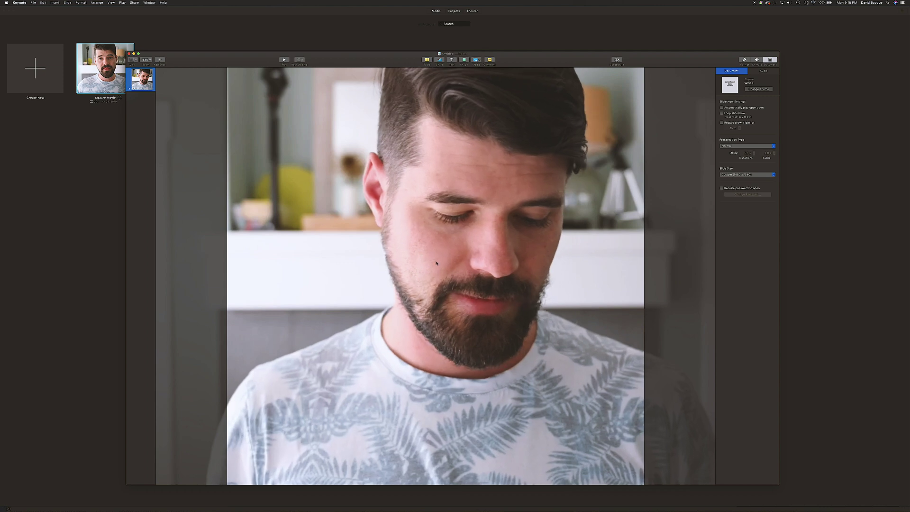
pyautogui.click(435, 260)
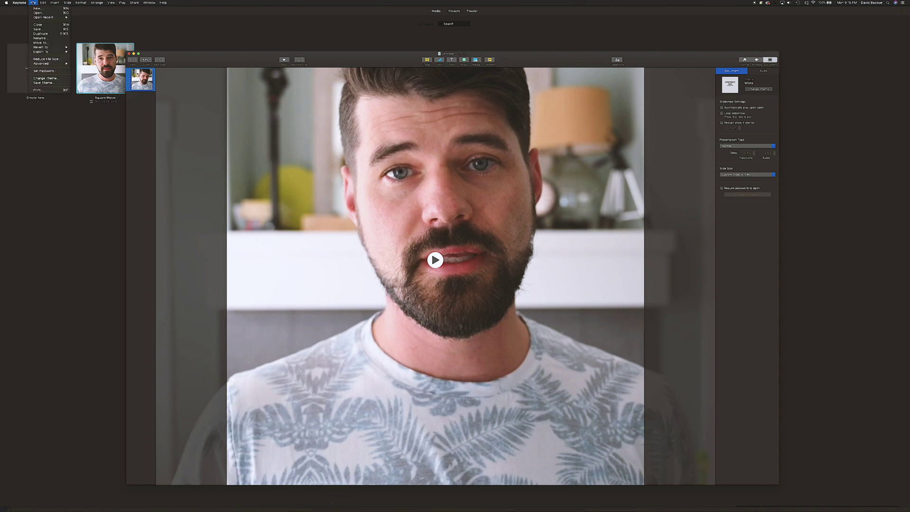
# Export the presentation as a 1080p movie and start naming it Square Keynote Export
pyautogui.moveTo(47, 52)
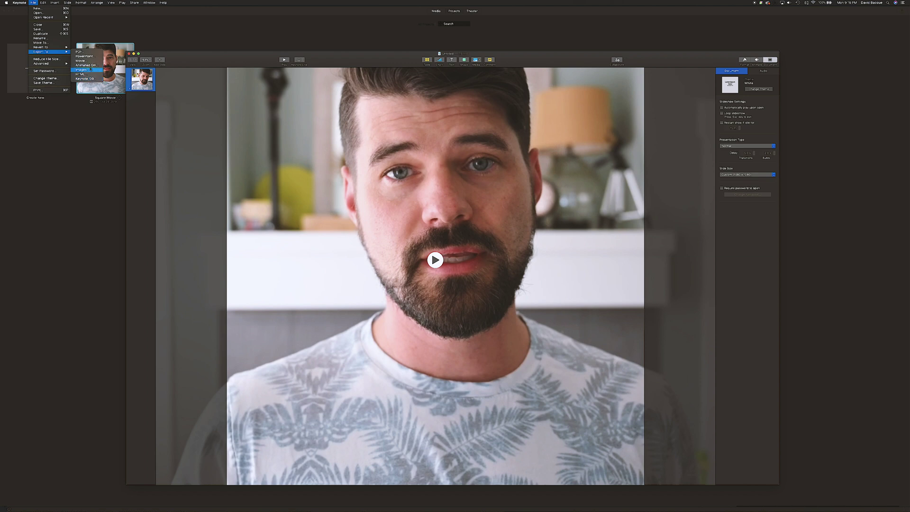
pyautogui.click(88, 60)
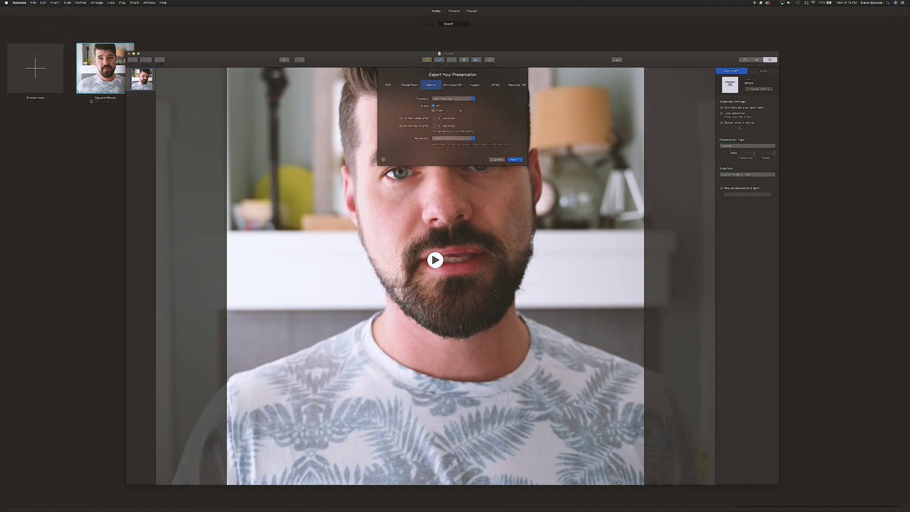
pyautogui.click(450, 139)
pyautogui.click(448, 143)
pyautogui.click(513, 159)
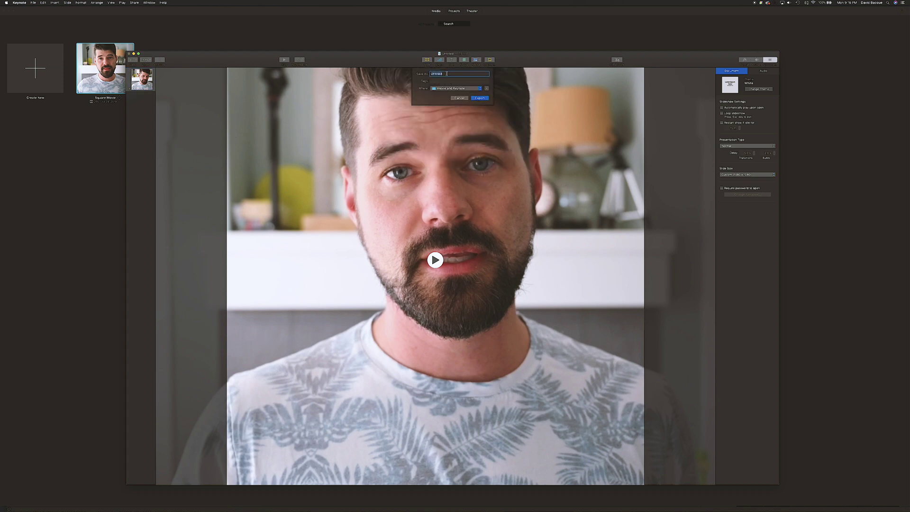
pyautogui.write('Square Keynote Export')
# Export the movie, then Quick Look Square Keynote Export in Finder to confirm it plays square
pyautogui.click(479, 98)
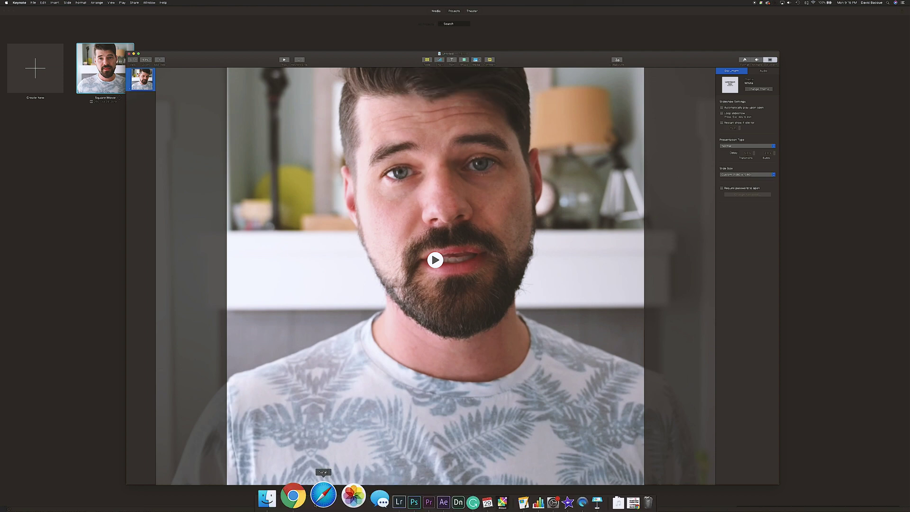
pyautogui.click(294, 494)
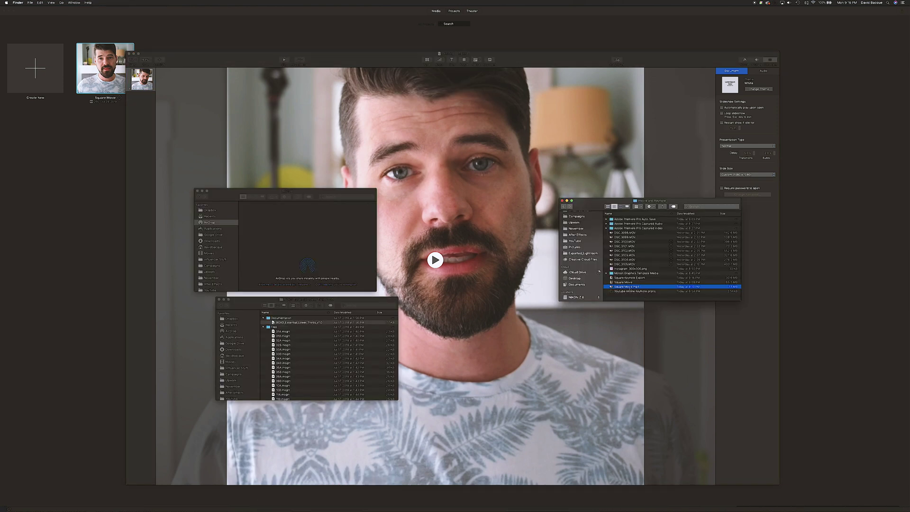
pyautogui.click(626, 278)
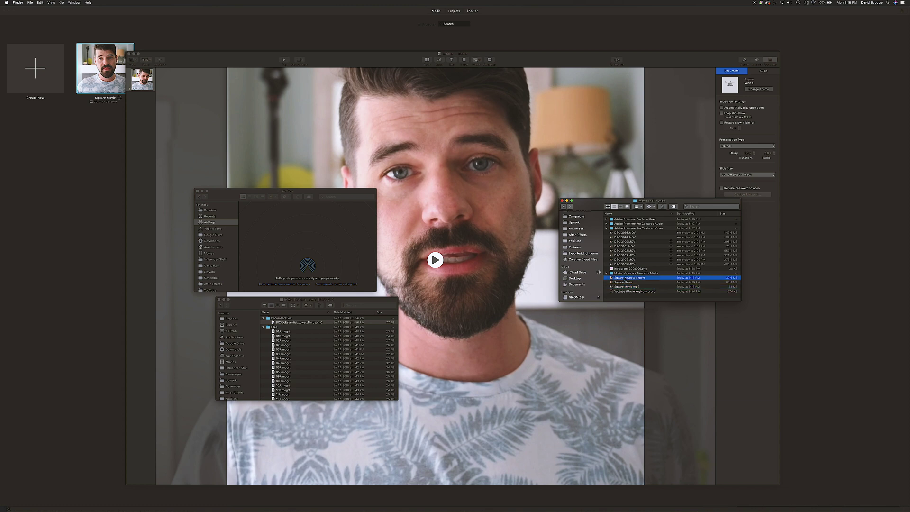
pyautogui.press('space')
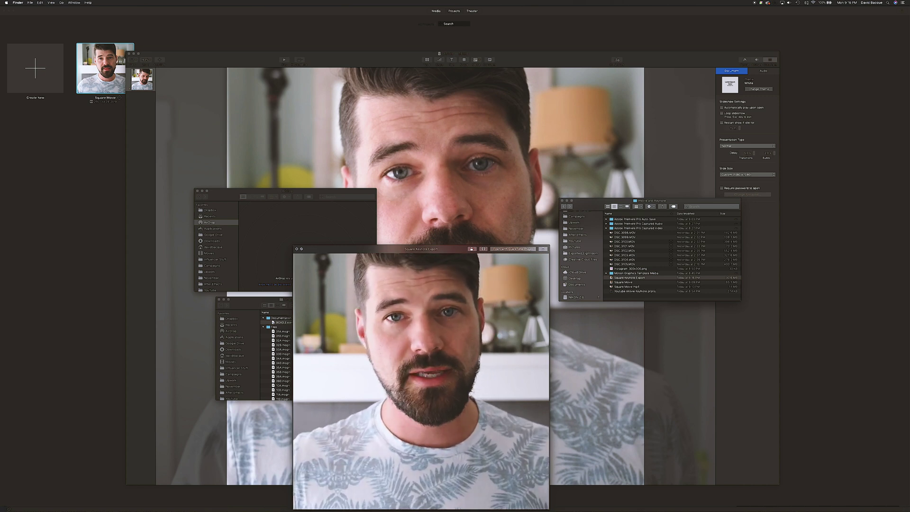
pyautogui.press('space')
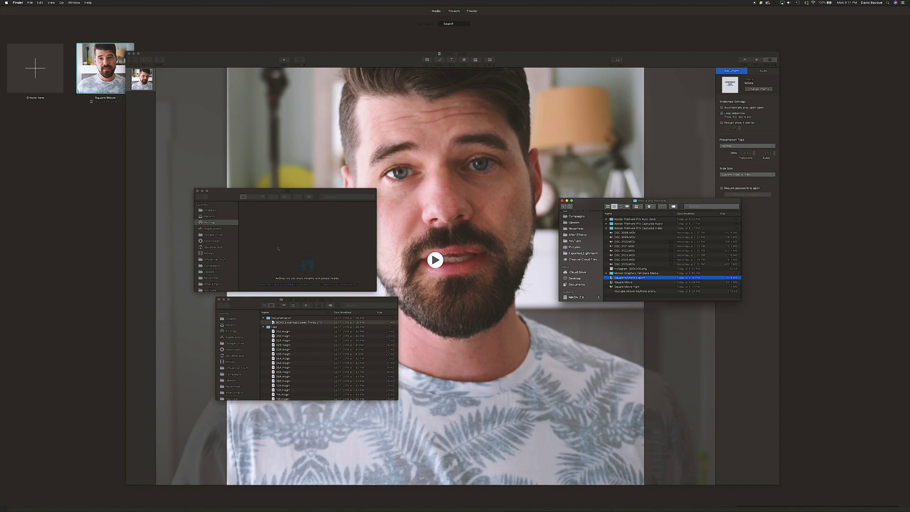
pyautogui.moveTo(284, 197); pyautogui.dragTo(412, 184)
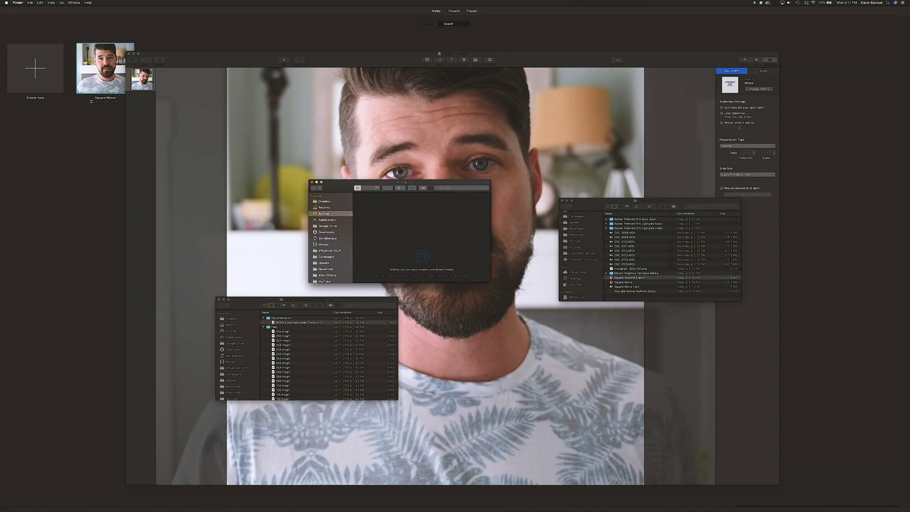